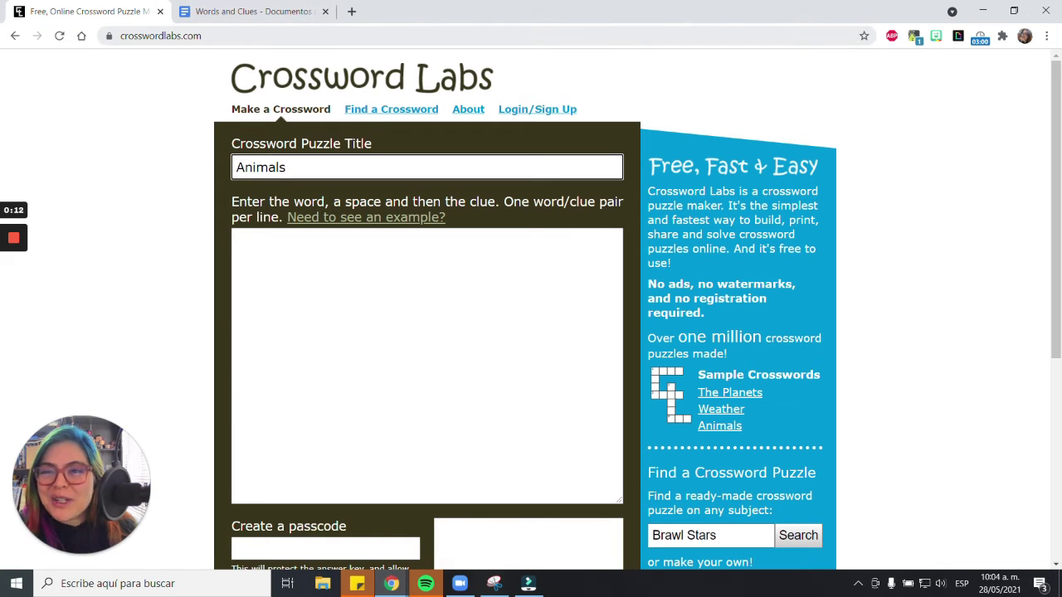
- Select the 'Animals' text in the Crossword Puzzle Title field
key("ctrl+a")
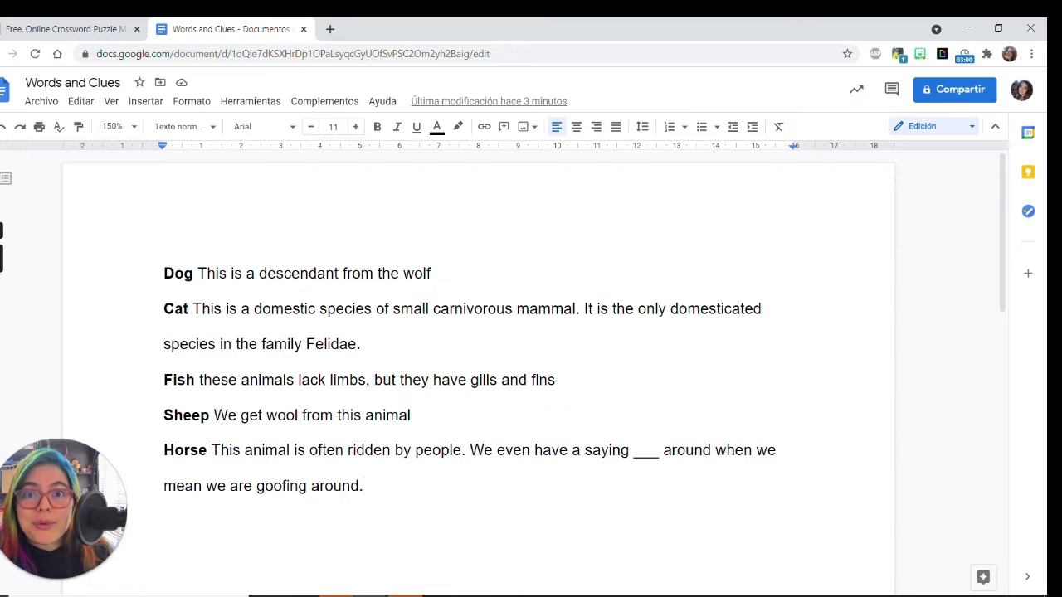
- Select the five animal word-and-clue paragraphs and check the form's word-space-clue format
left_click_drag(163, 274, 371, 498)
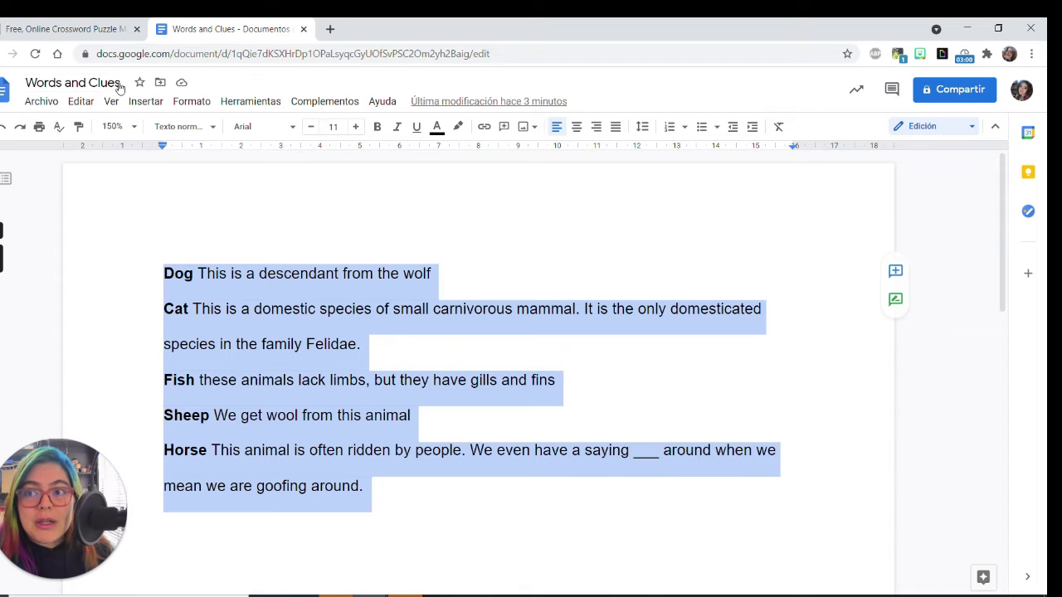
left_click(116, 23)
left_click(214, 260)
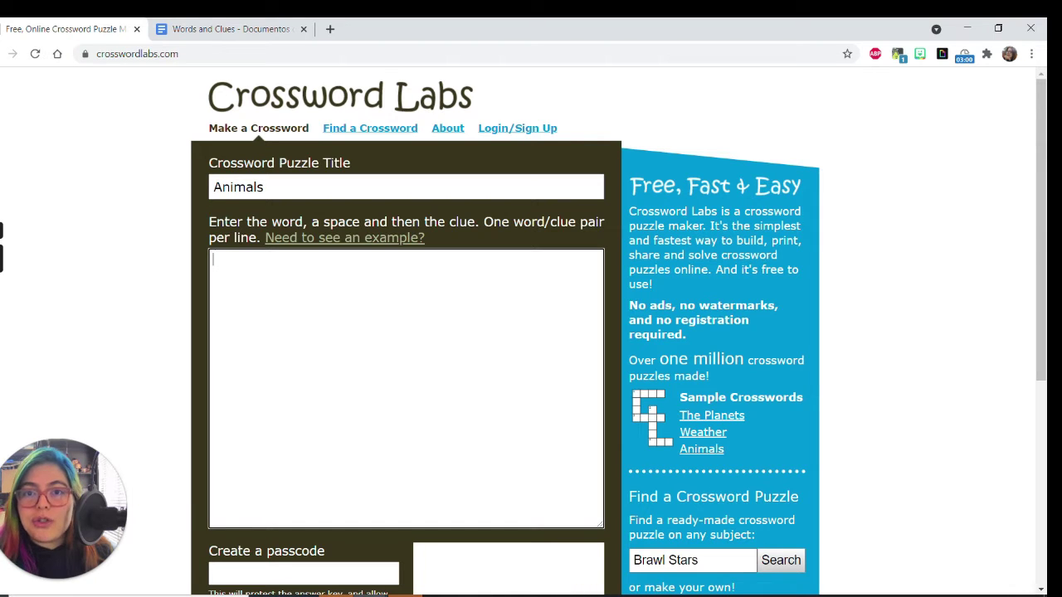
left_click_drag(210, 219, 312, 230)
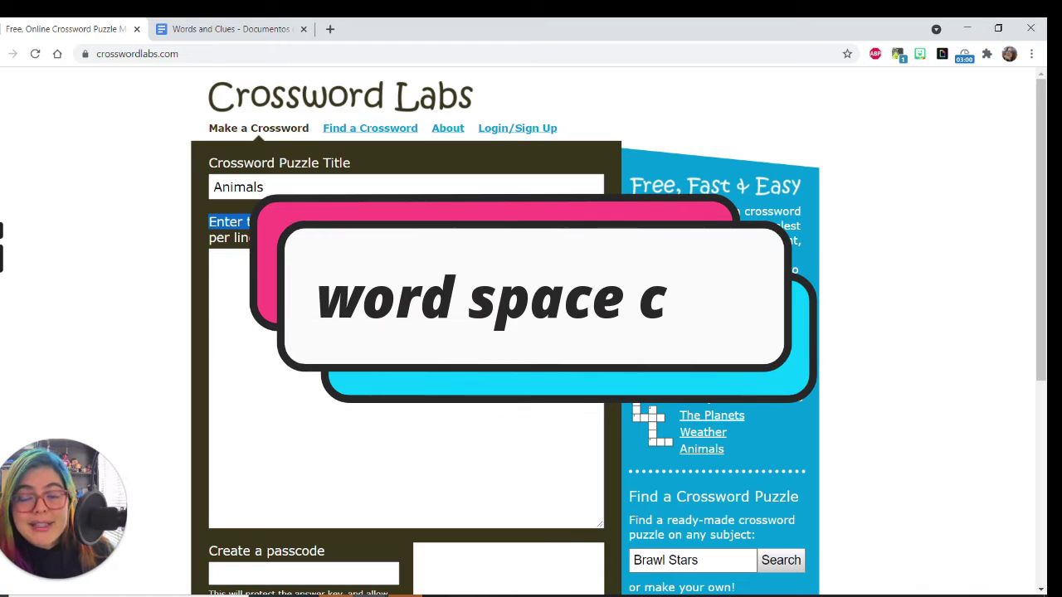
left_click(374, 290)
- Reselect all five word-and-clue paragraphs in Words and Clues, then return to the puzzle form
left_click(224, 28)
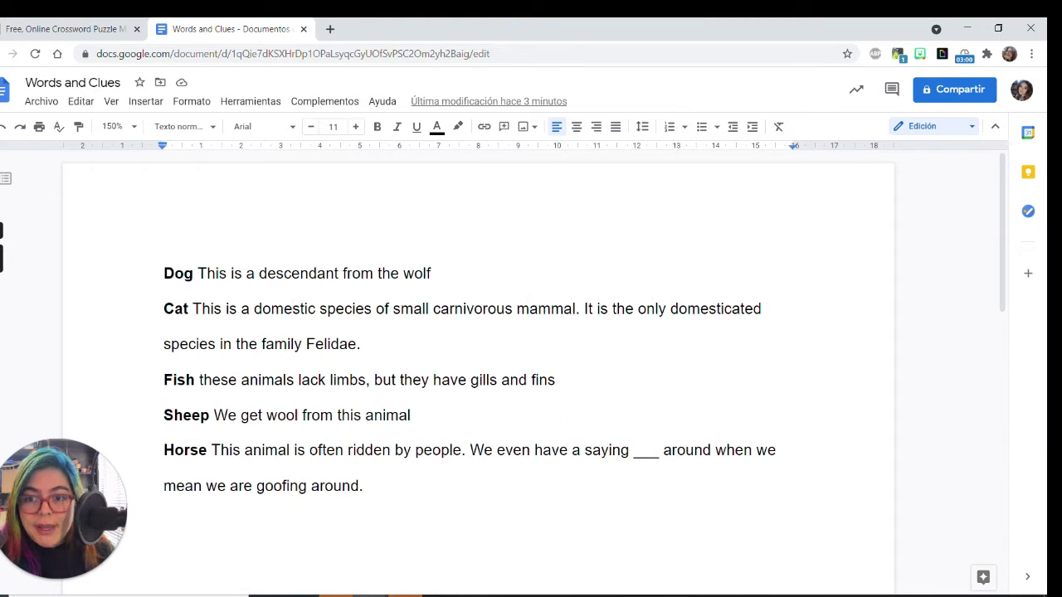
left_click_drag(164, 273, 364, 490)
key("ctrl+c")
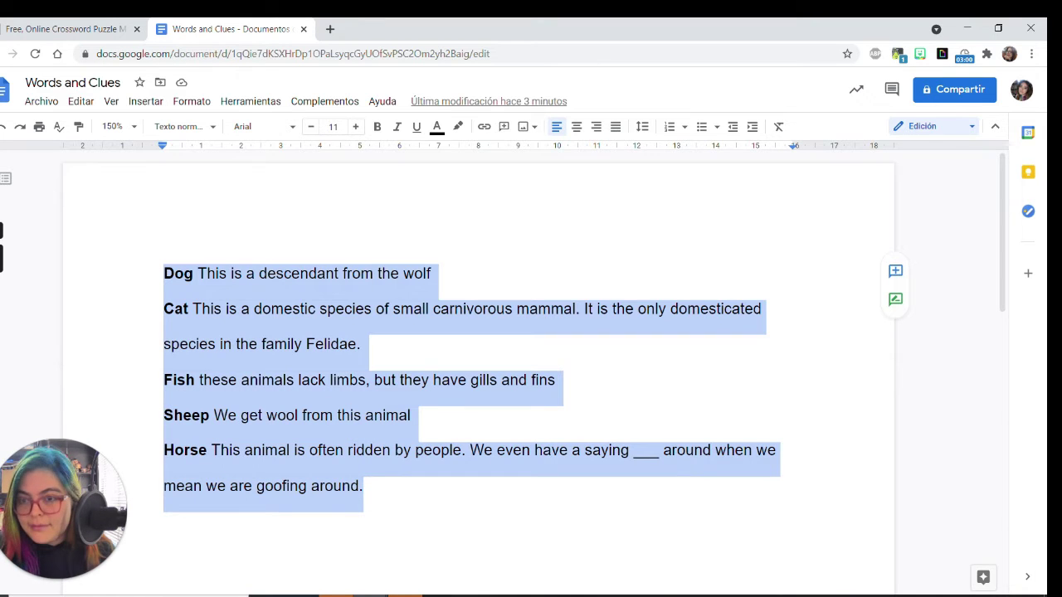
left_click(102, 27)
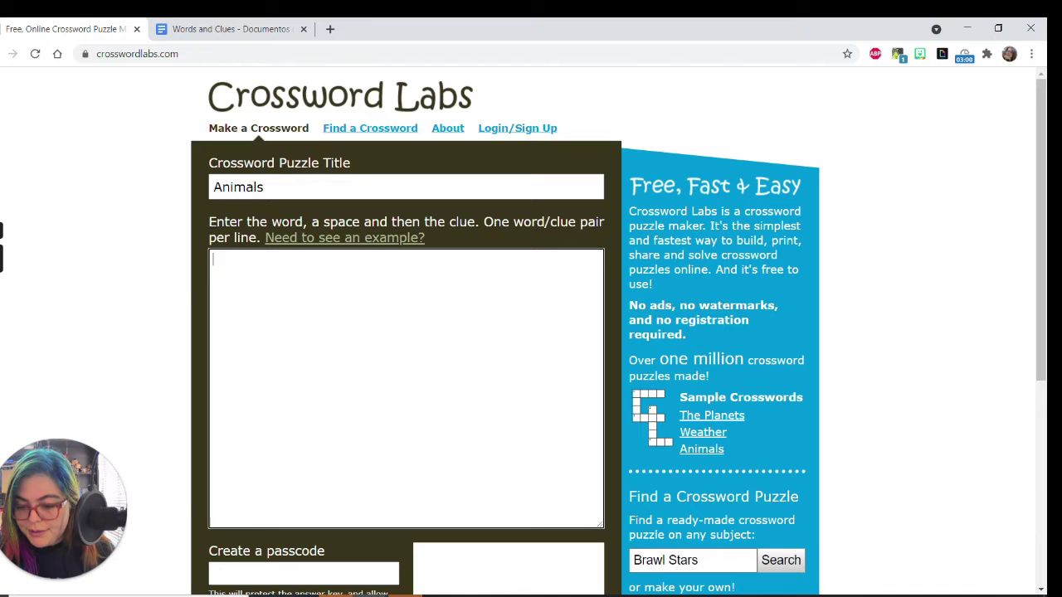
- Paste the five animal words with their clues and enter a puzzle passcode
key("ctrl+v")
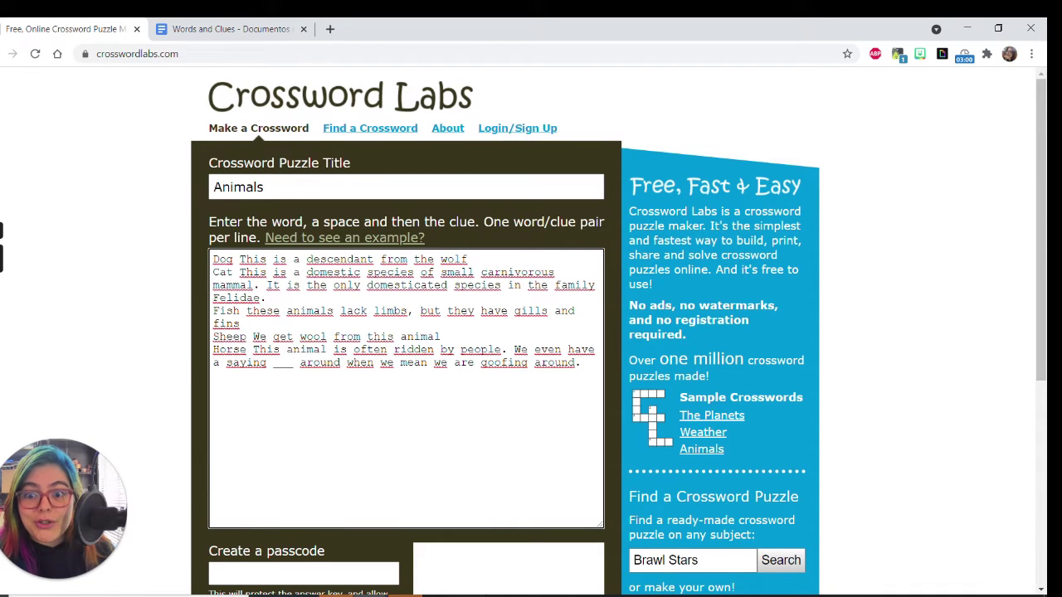
key("Tab")
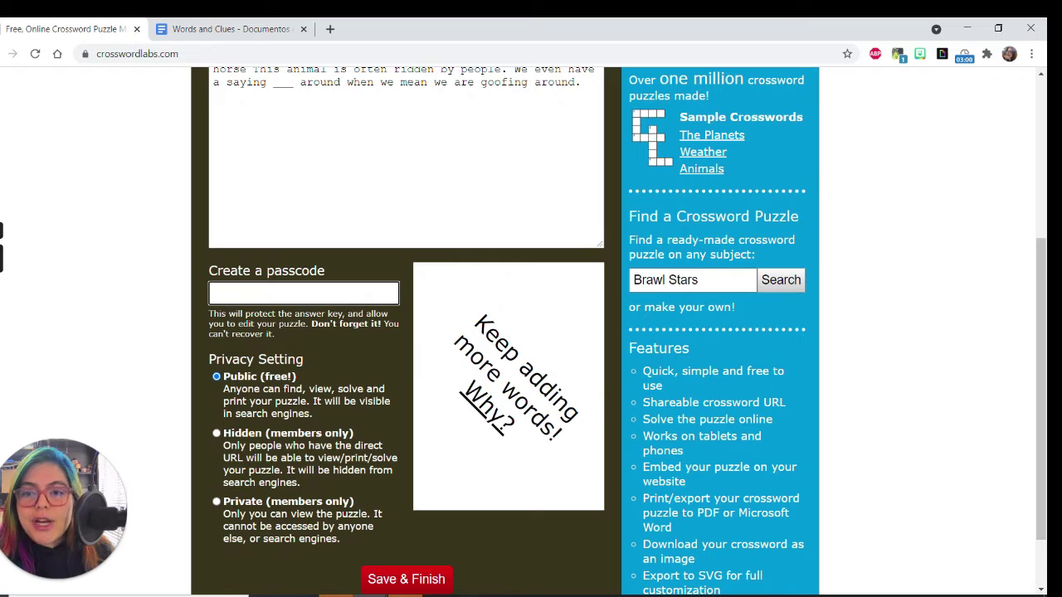
type("1234")
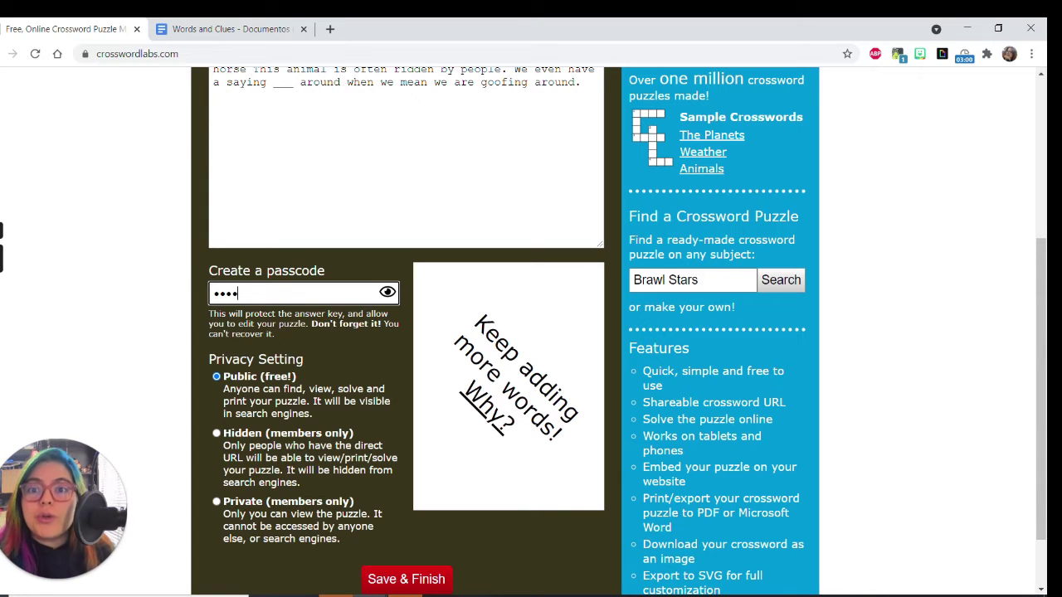
scroll(498, 539, "down", 1)
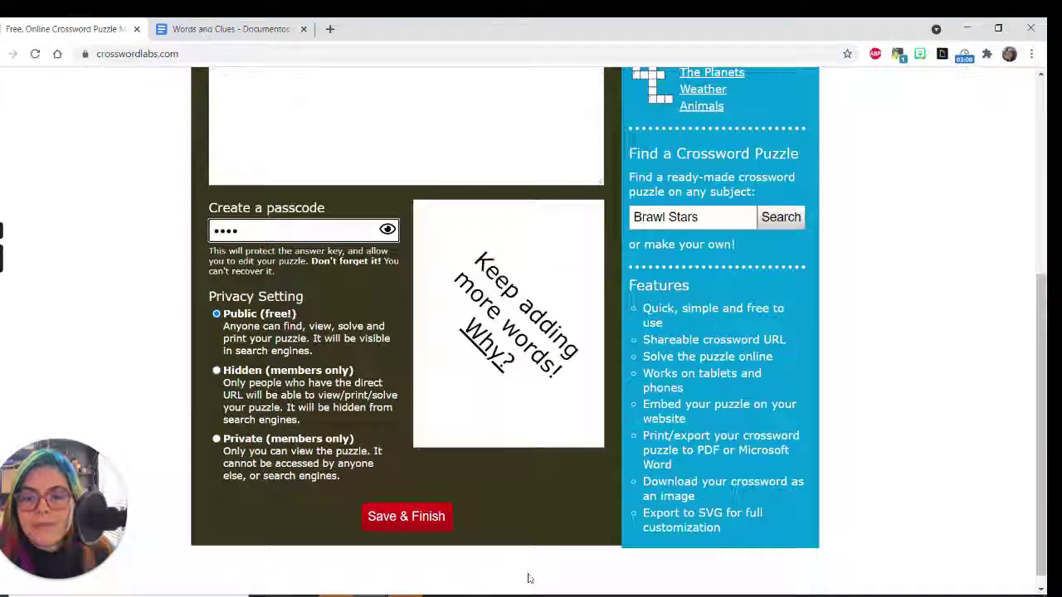
- Try saving the crossword twice, dismissing the 'Please finish your crossword' warning each time
left_click(406, 514)
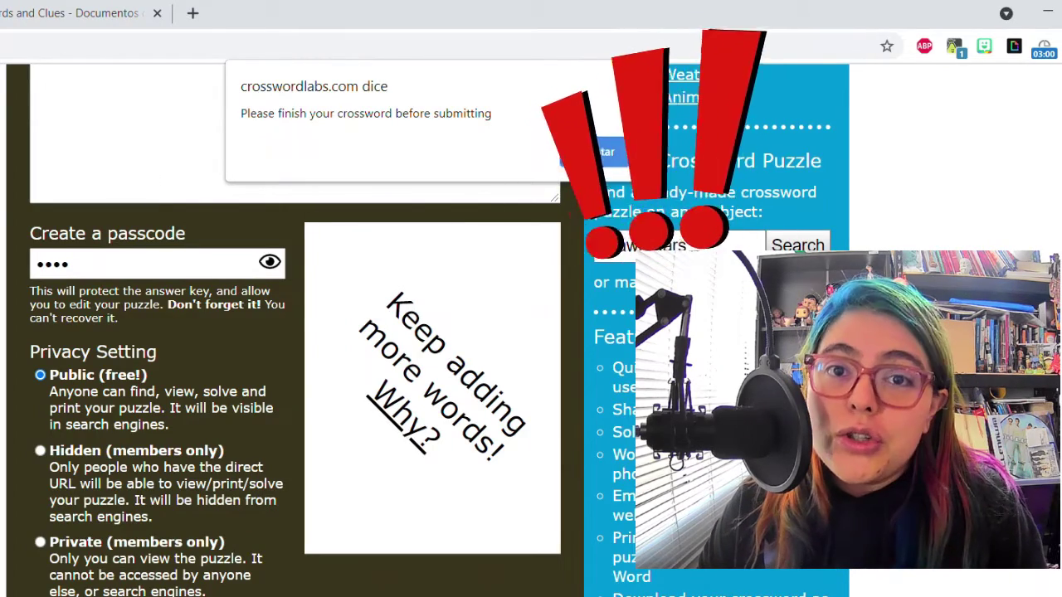
key("Return")
scroll(308, 348, "up", 5)
left_click(36, 373)
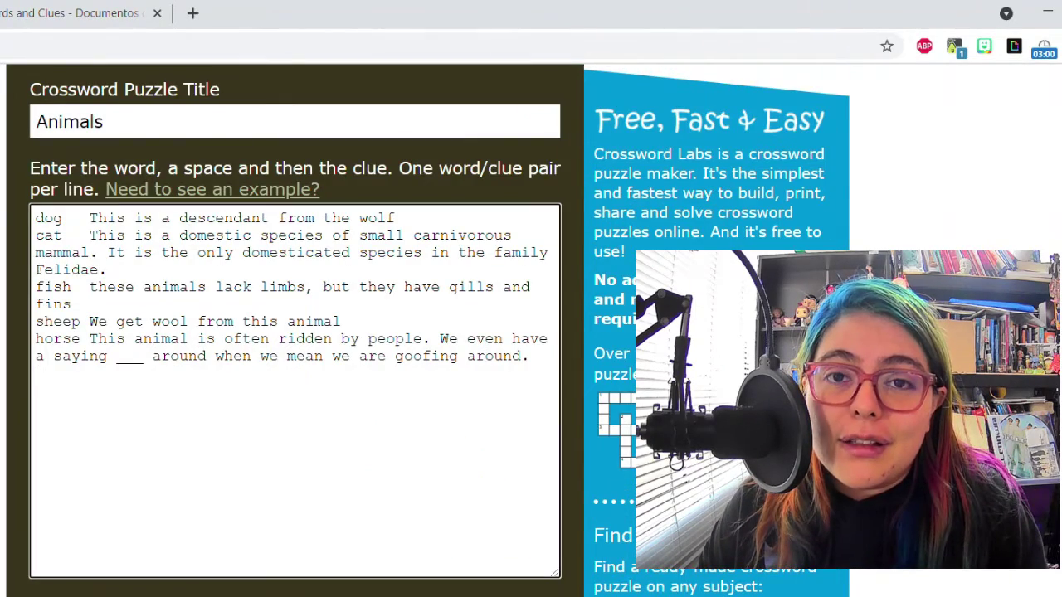
scroll(444, 297, "down", 5)
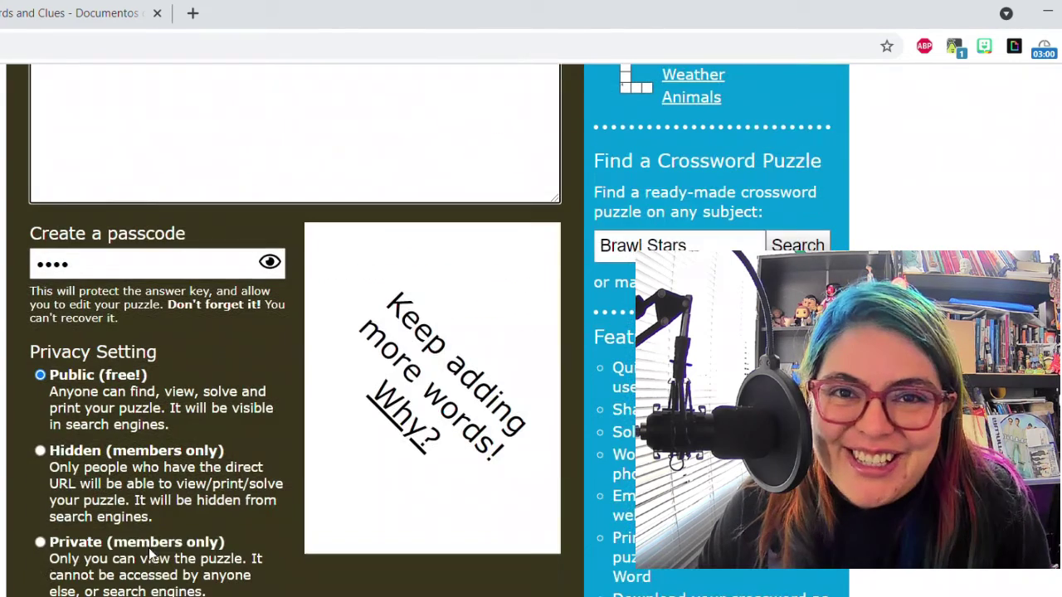
left_click(444, 297)
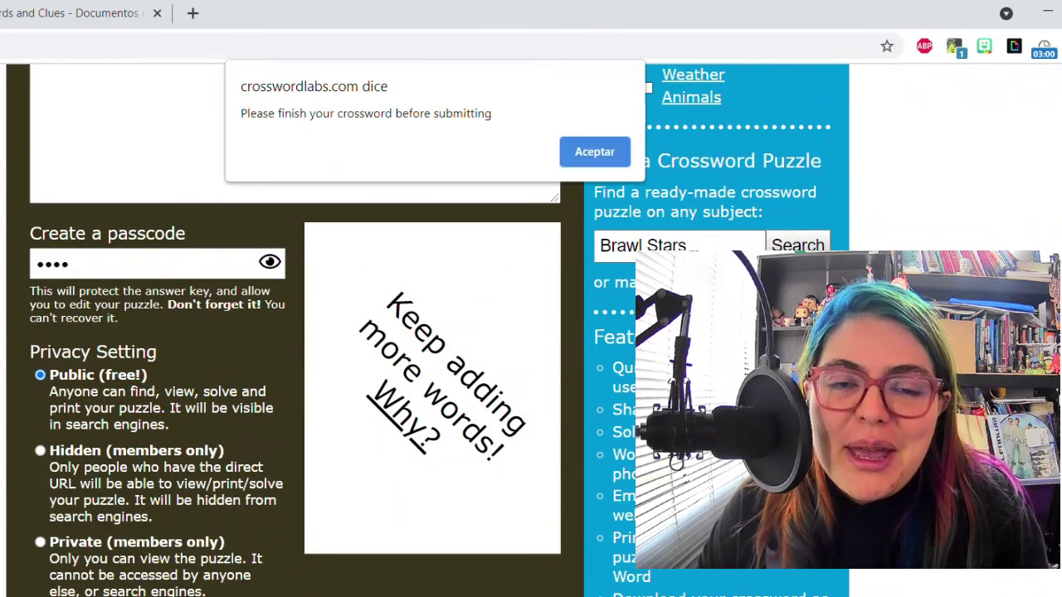
left_click(592, 159)
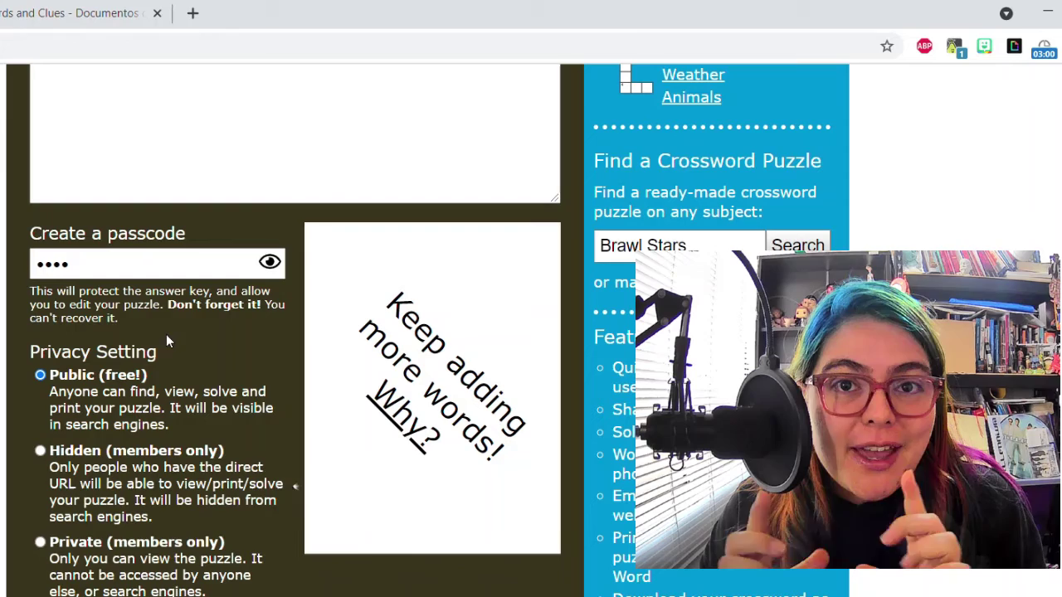
- Delete the blank and trailing text from the horse clue so it ends at 'We even have a saying'
scroll(99, 442, "up", 5)
scroll(100, 441, "up", 1)
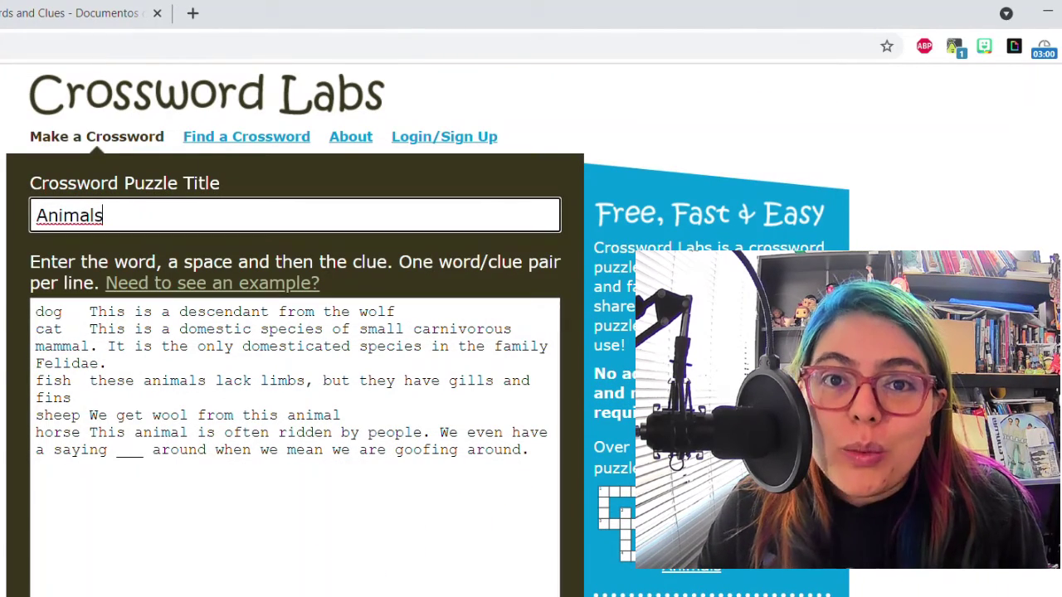
left_click_drag(107, 449, 152, 449)
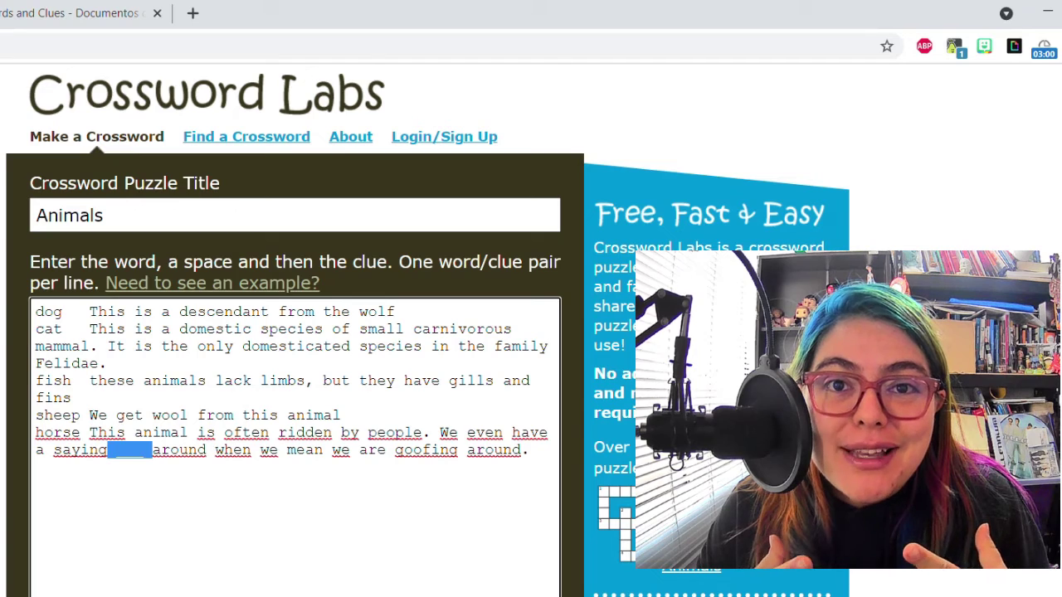
key("BackSpace")
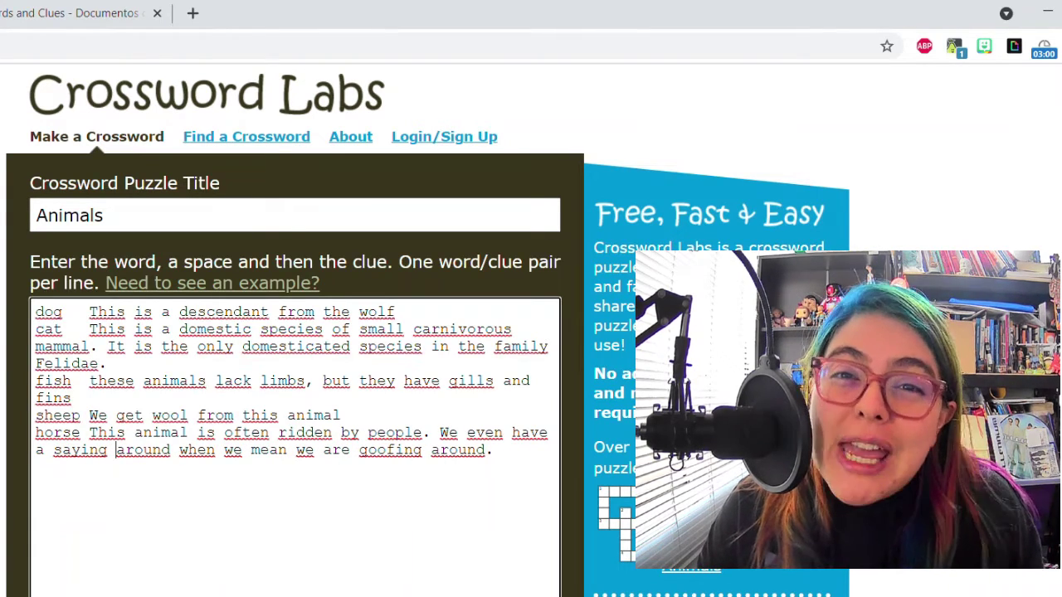
key("shift+End")
key("BackSpace")
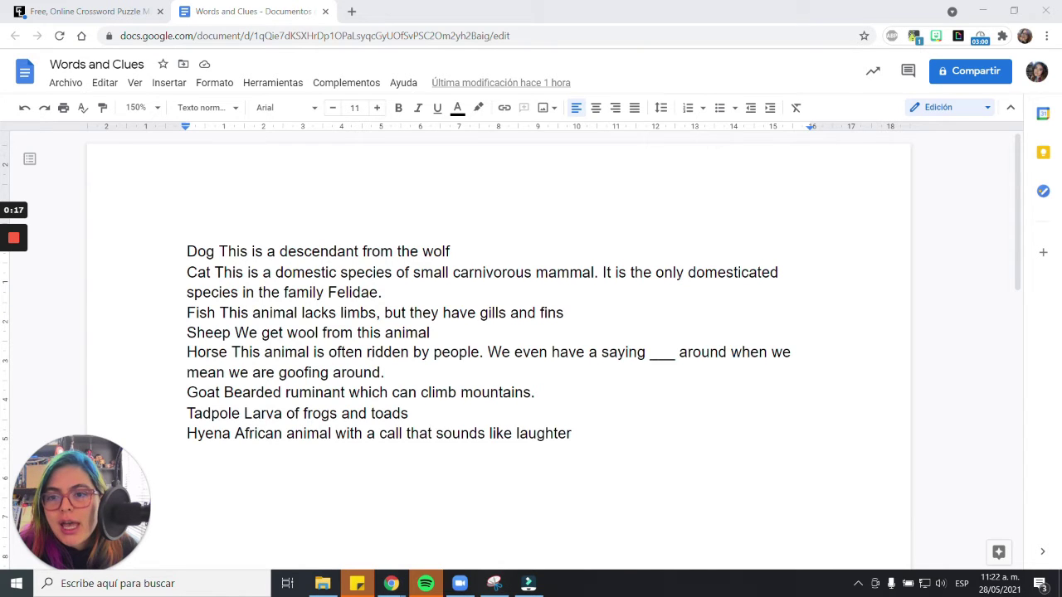
- Select all eight animal word-and-clue lines, including Goat, Tadpole and Hyena, and return to Crossword Labs
left_click_drag(187, 252, 572, 433)
key("ctrl+c")
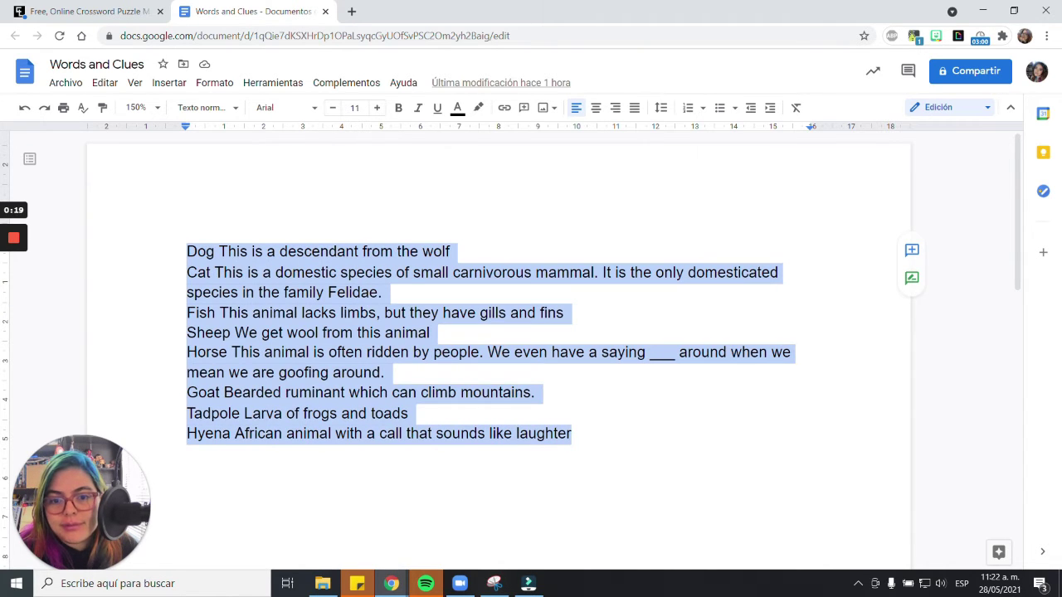
left_click(86, 10)
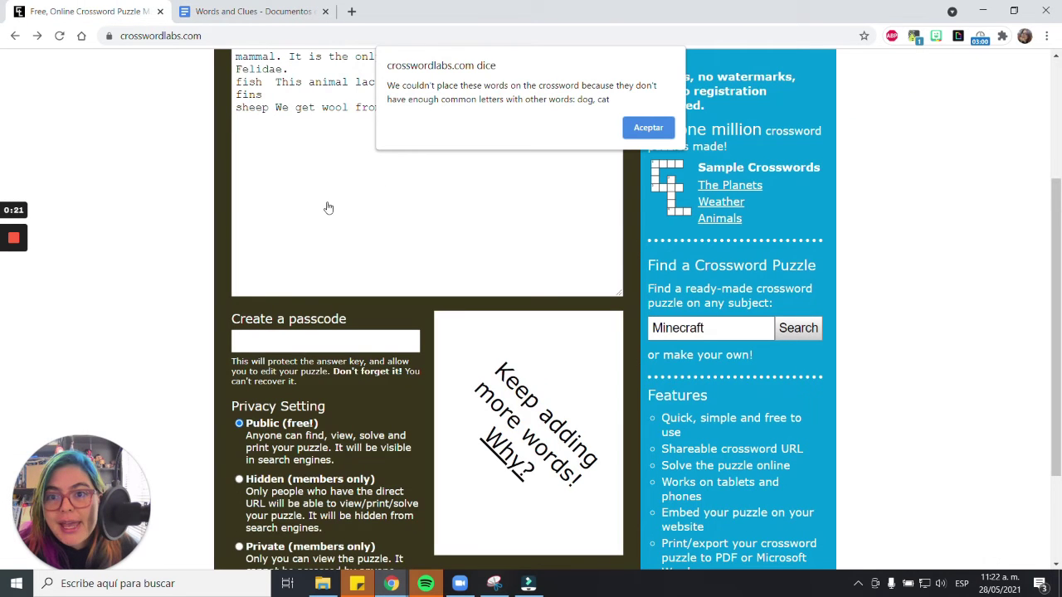
- Dismiss the unplaceable-words alert and replace the word list with the eight animal pairs
left_click(648, 127)
scroll(649, 127, "up", 3)
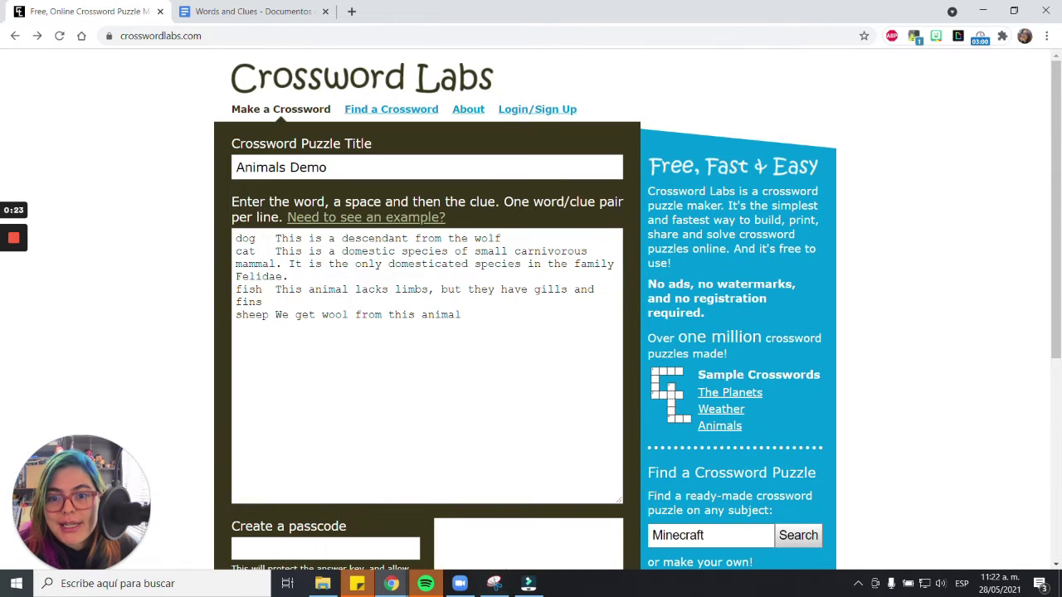
key("ctrl+a")
key("BackSpace")
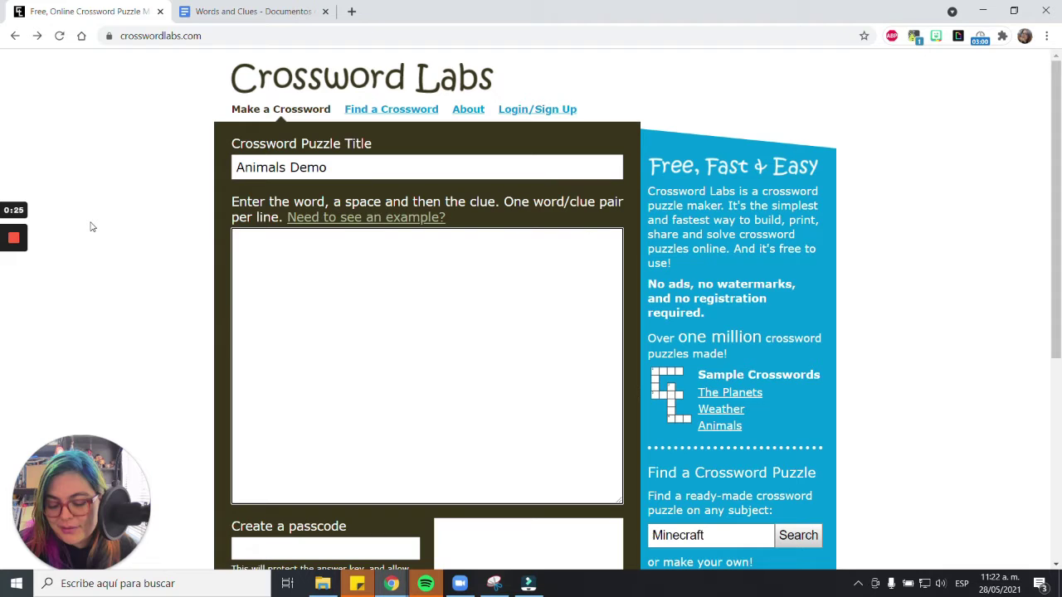
key("ctrl+v")
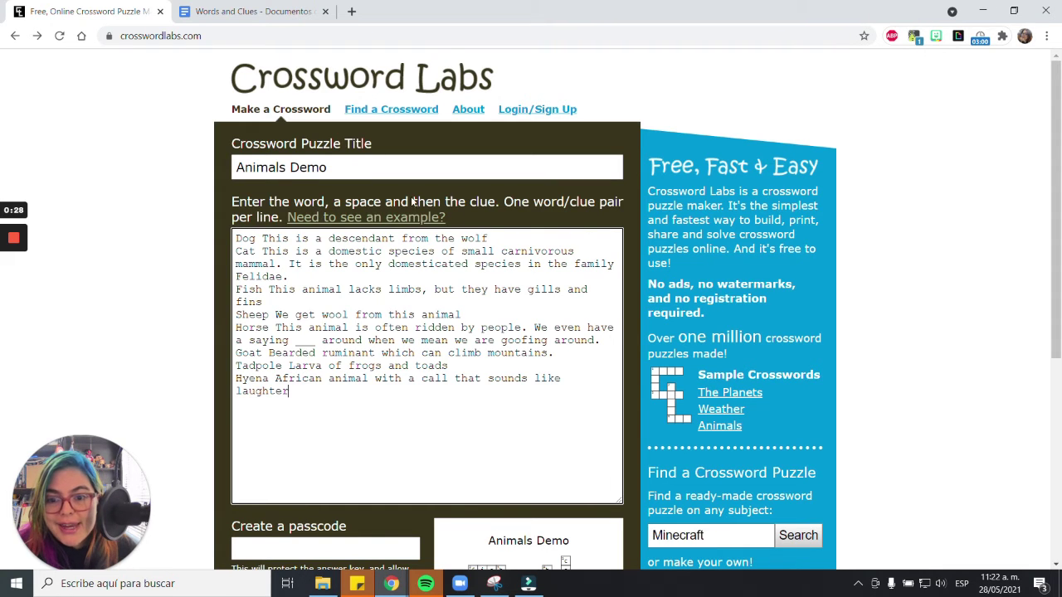
- Zoom the page to 150%, enter a passcode, and save the Animals Demo puzzle
scroll(414, 208, "down", 3)
scroll(548, 275, "down", 2)
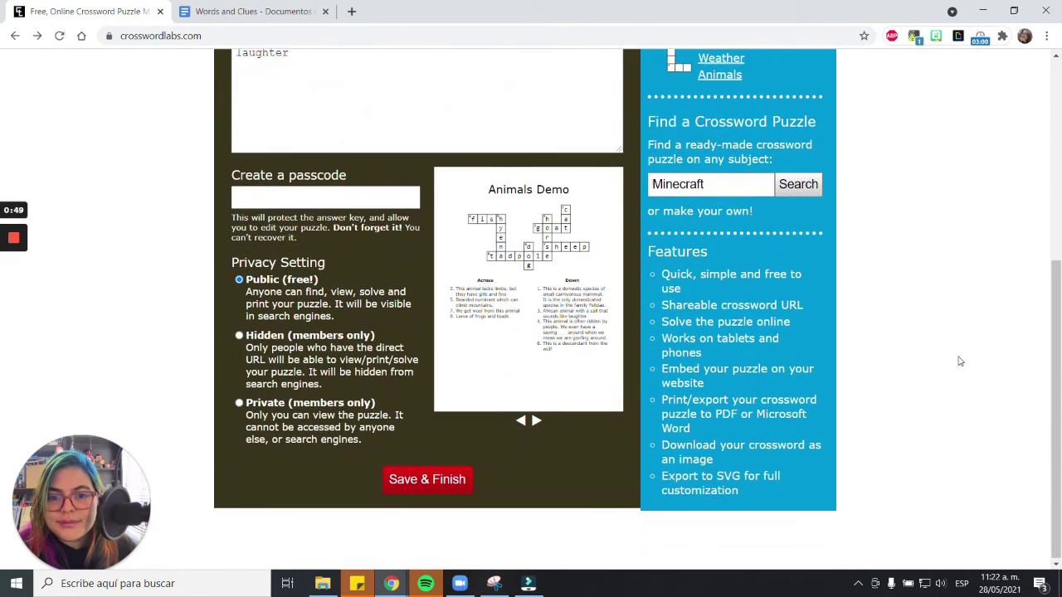
key("ctrl+plus")
key("ctrl+plus")
key("ctrl+plus")
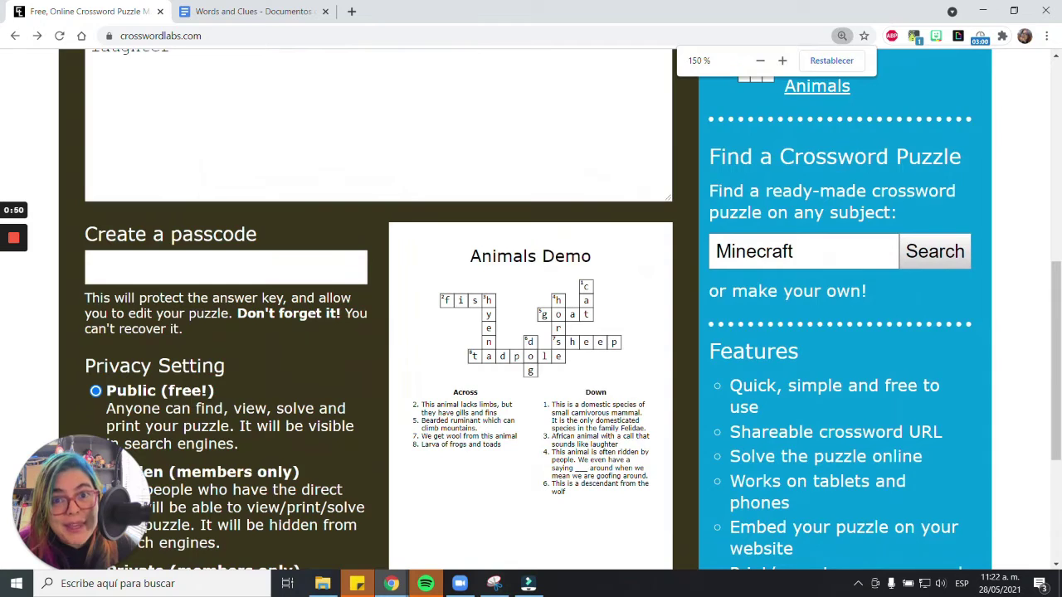
scroll(531, 310, "down", 2)
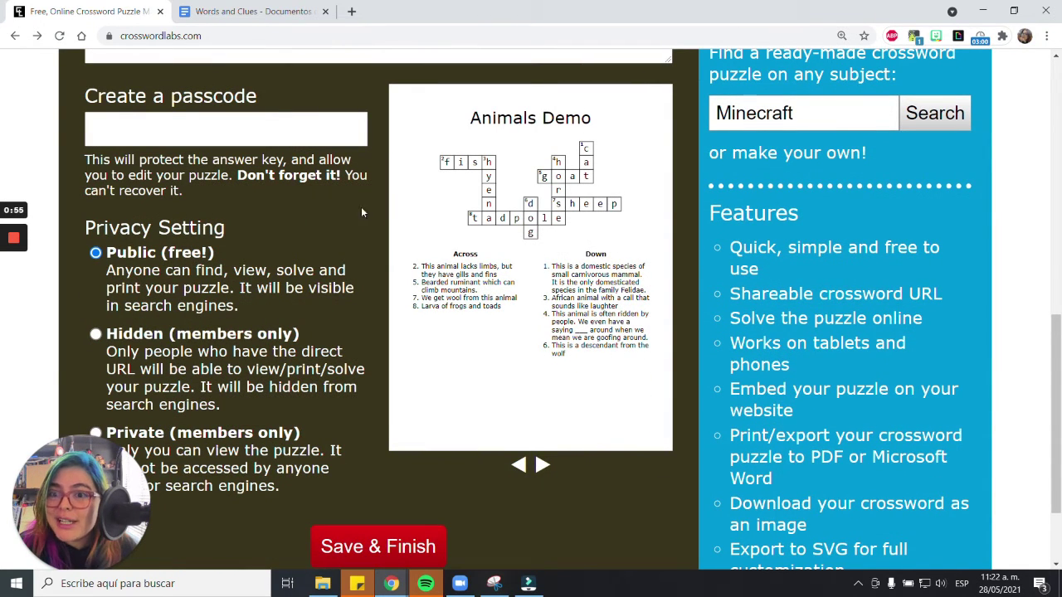
left_click(93, 129)
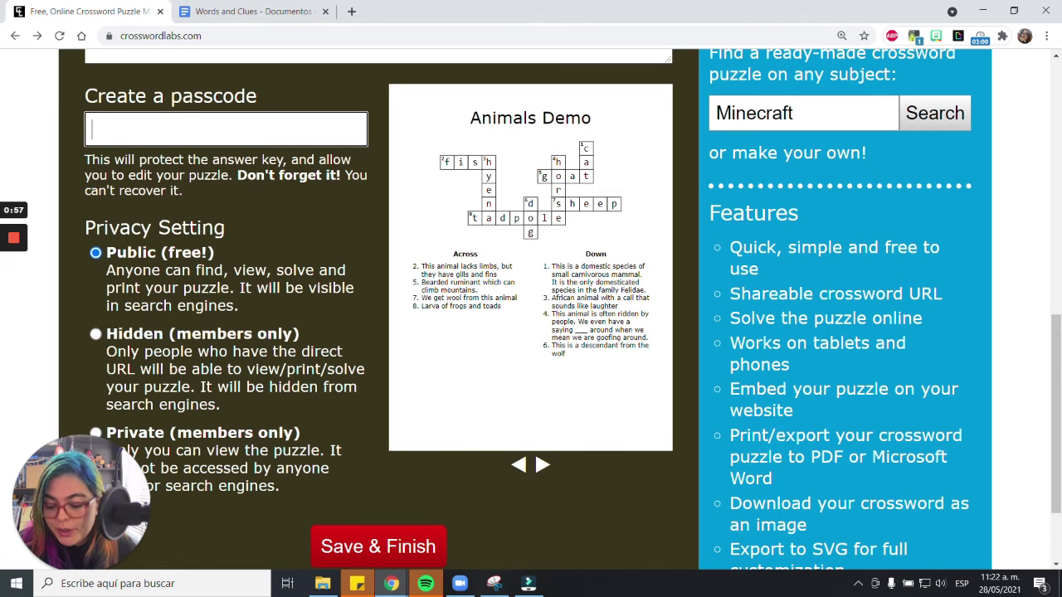
type("••••")
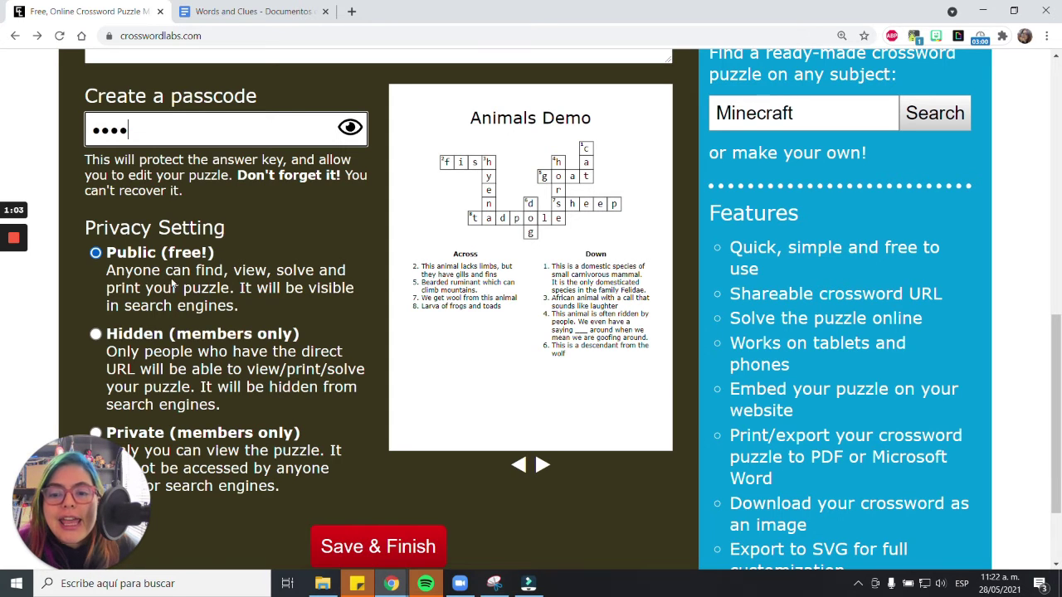
left_click(344, 548)
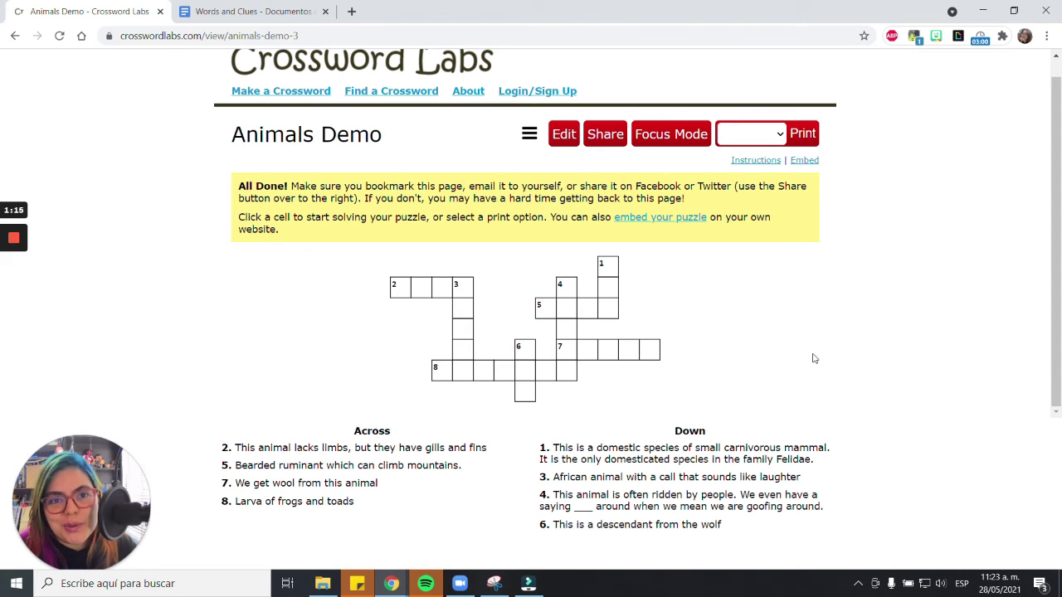
key("ctrl+minus")
key("ctrl+minus")
key("ctrl+plus")
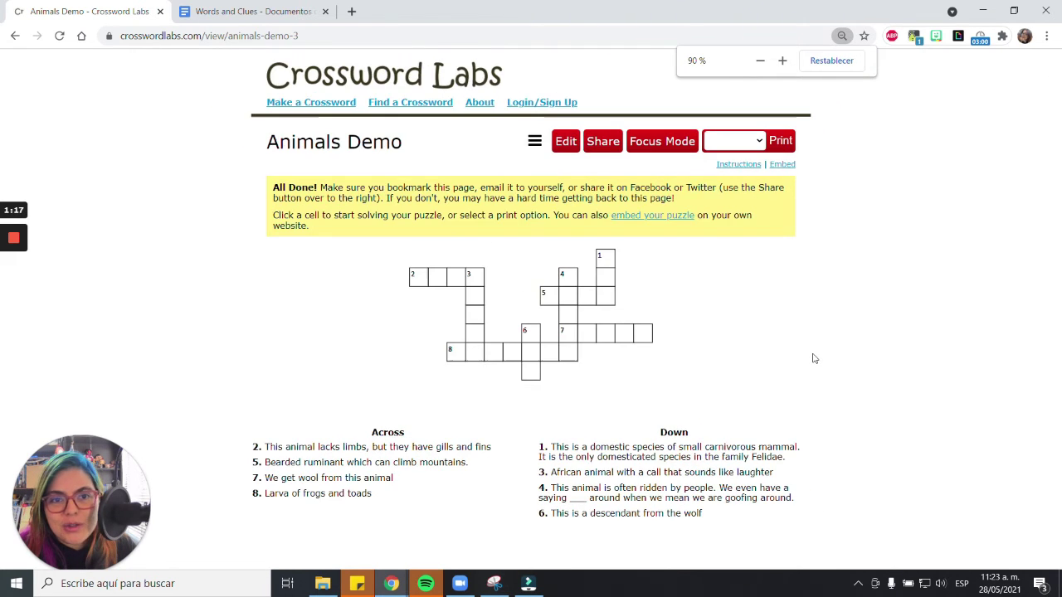
left_click(420, 282)
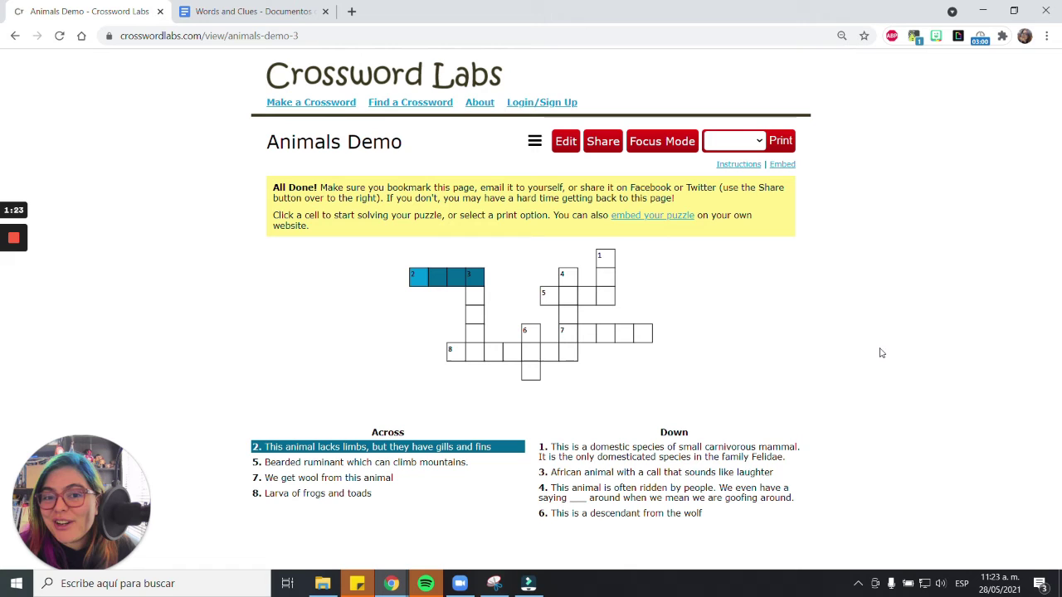
- Open the Share This Crossword Puzzle dialog and copy the puzzle's URL
left_click(596, 143)
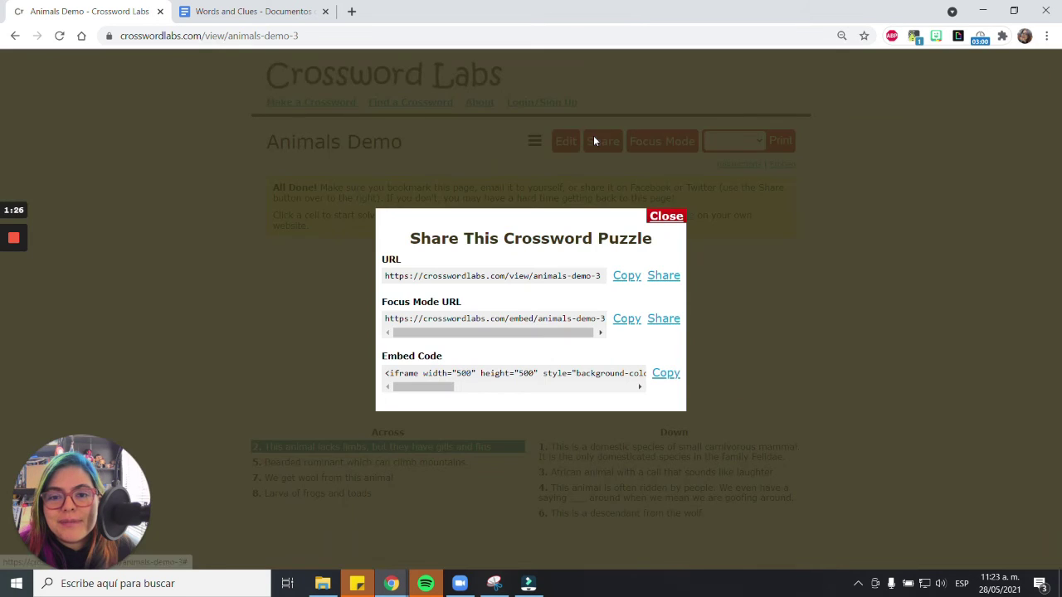
left_click(623, 279)
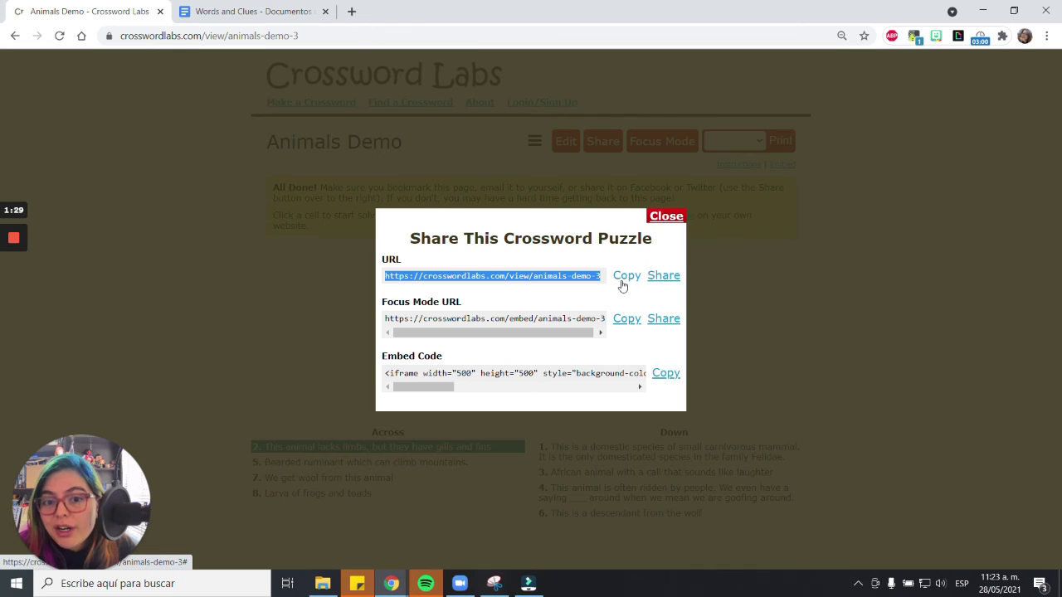